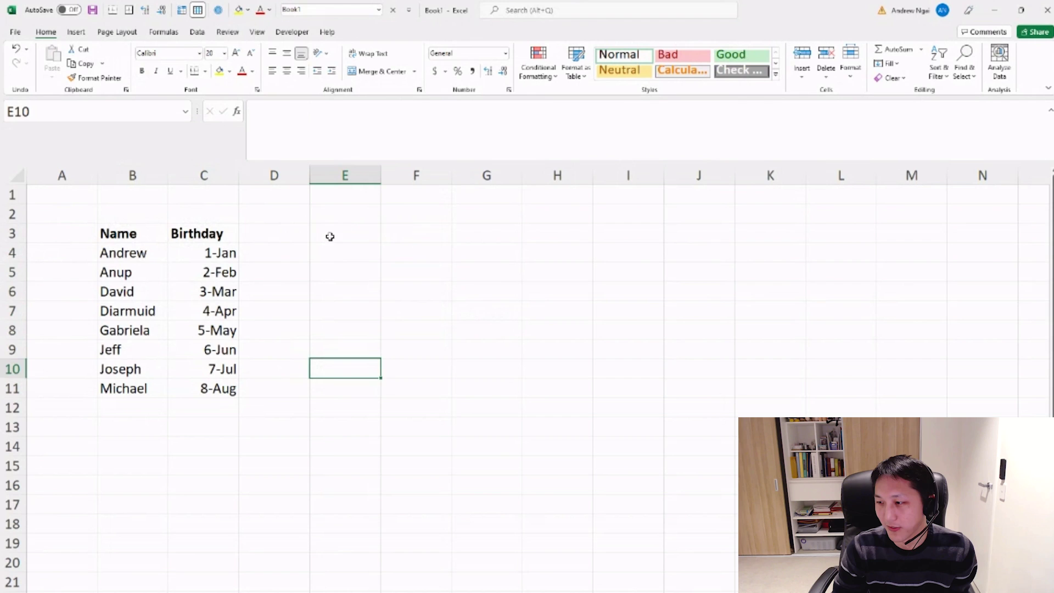
# Step: Start an XLOOKUP in E4 for "david" with the absolute lookup range $B$4:$B$11
pyautogui.click(344, 235)
pyautogui.click(347, 254)
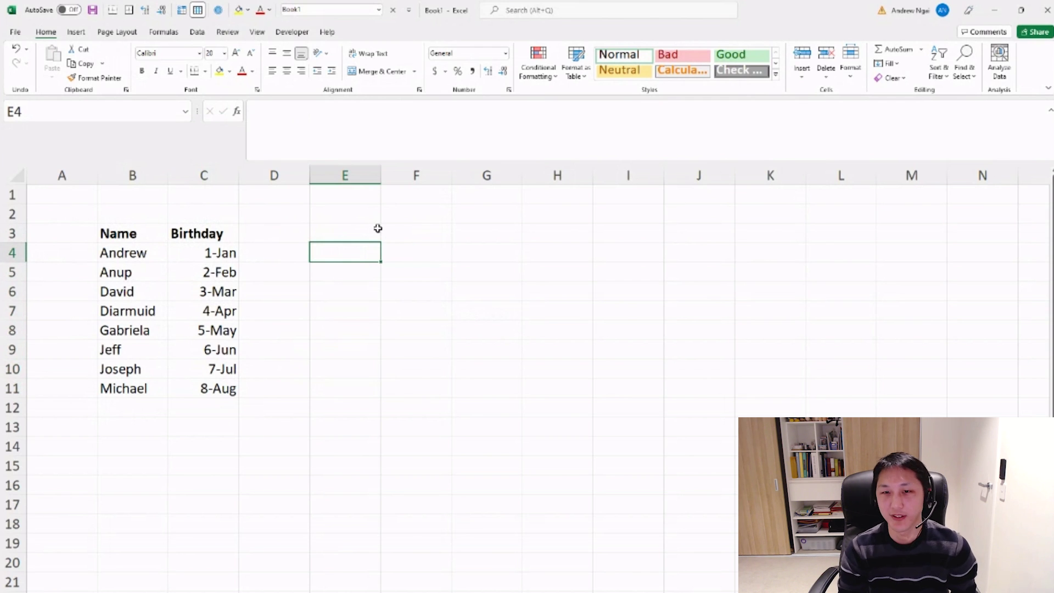
pyautogui.write('=xlo')
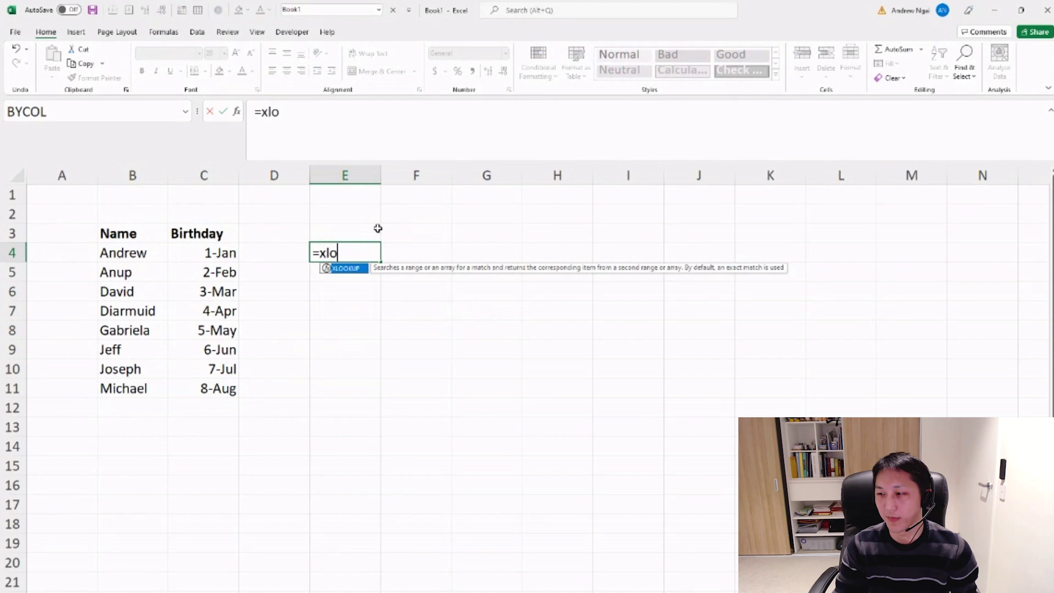
pyautogui.press('Tab')
pyautogui.write('"david')
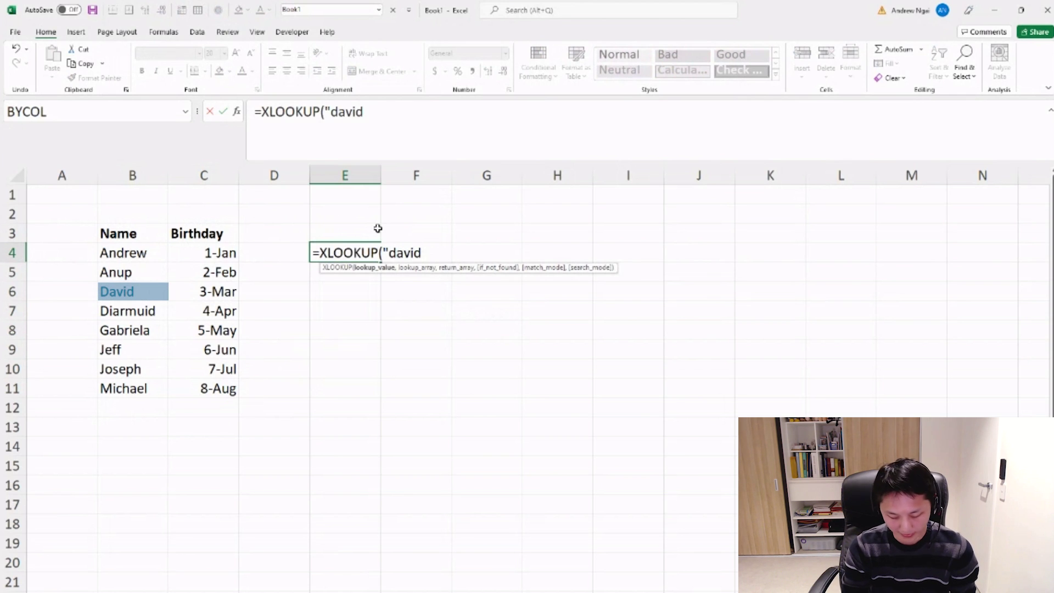
pyautogui.write(':",')
pyautogui.press('Left')
pyautogui.press('Left')
pyautogui.press('Left')
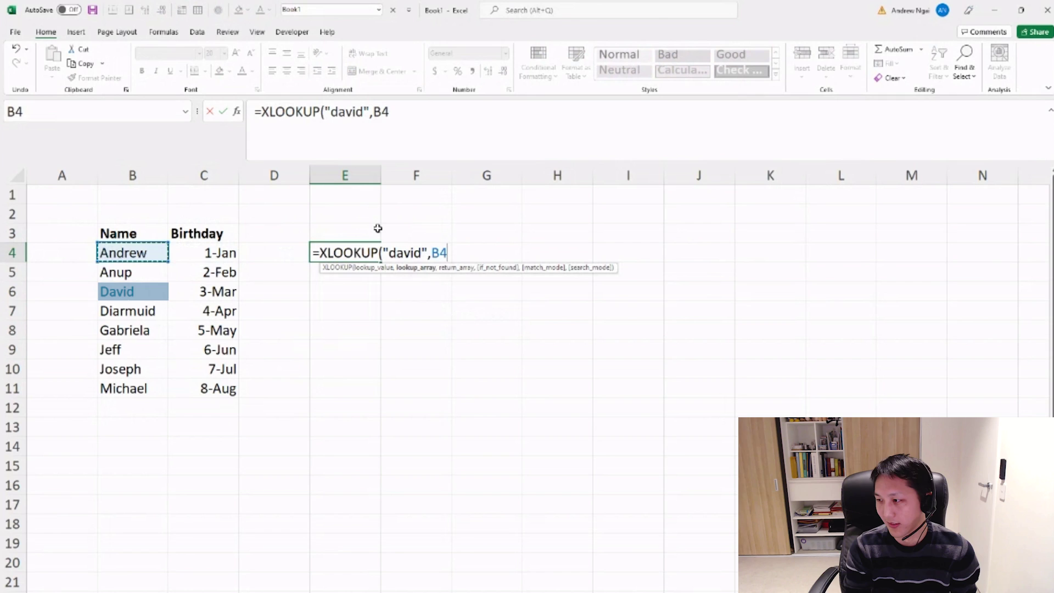
pyautogui.hotkey('ctrl', 'shift', 'Down')
pyautogui.press('F4')
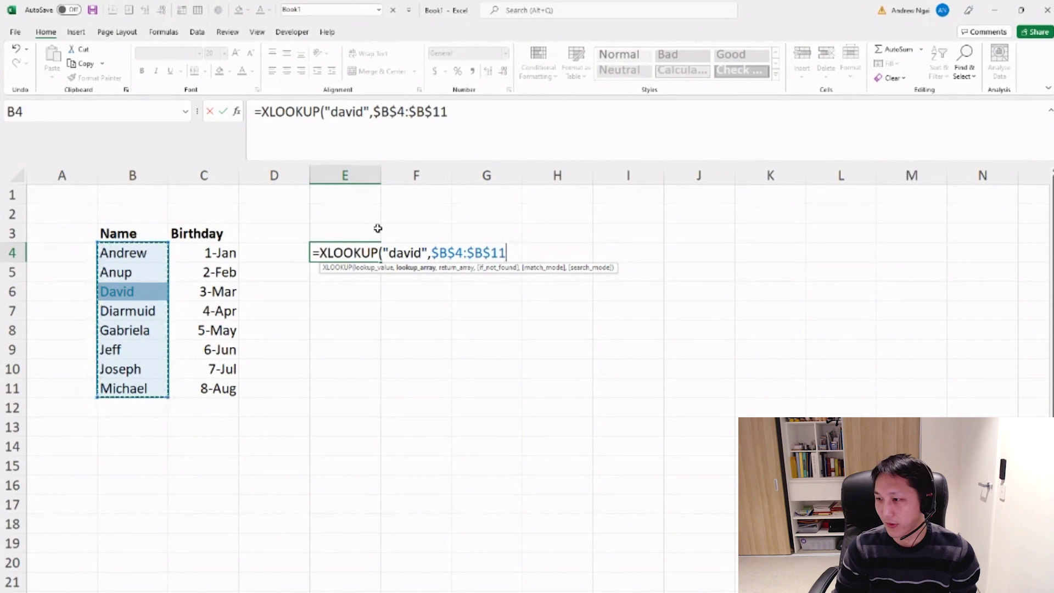
# Step: Add the absolute return range $C$4:$C$11 and commit, so E4 returns 44623
pyautogui.write(',')
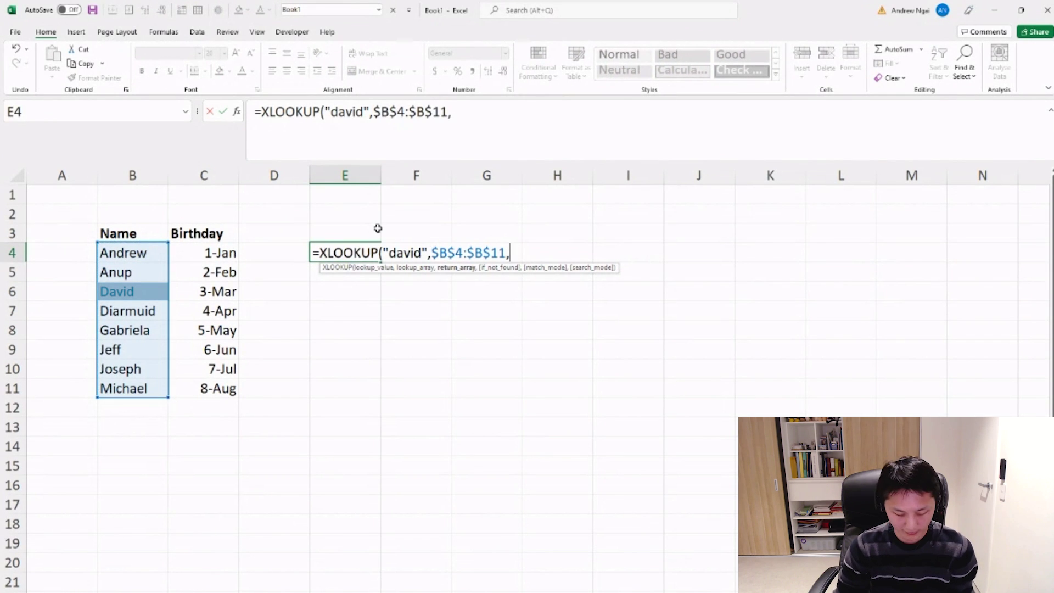
pyautogui.press('Left')
pyautogui.press('Left')
pyautogui.hotkey('ctrl', 'shift', 'Down')
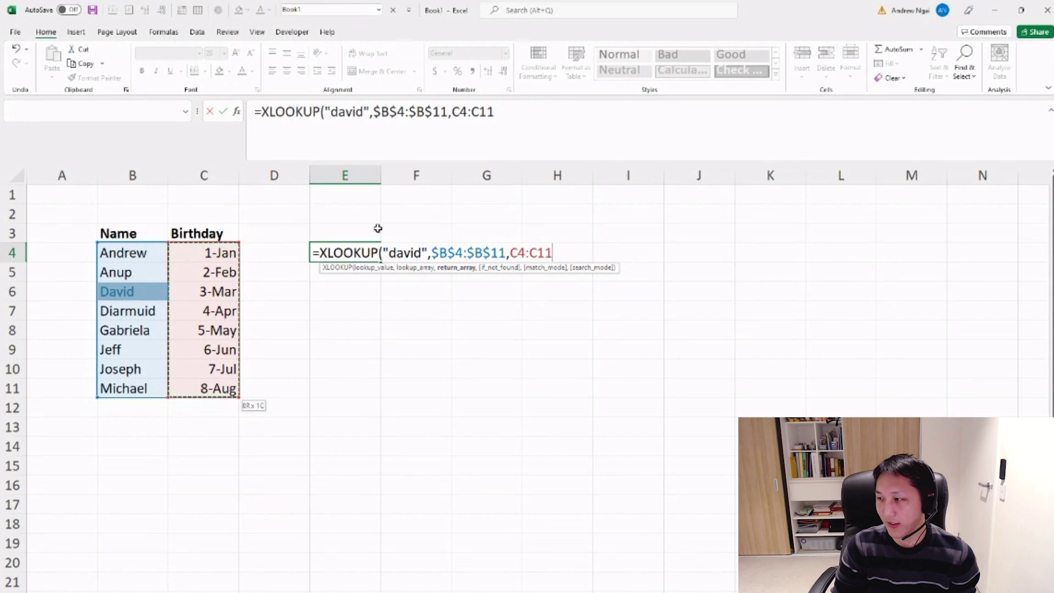
pyautogui.press('F4')
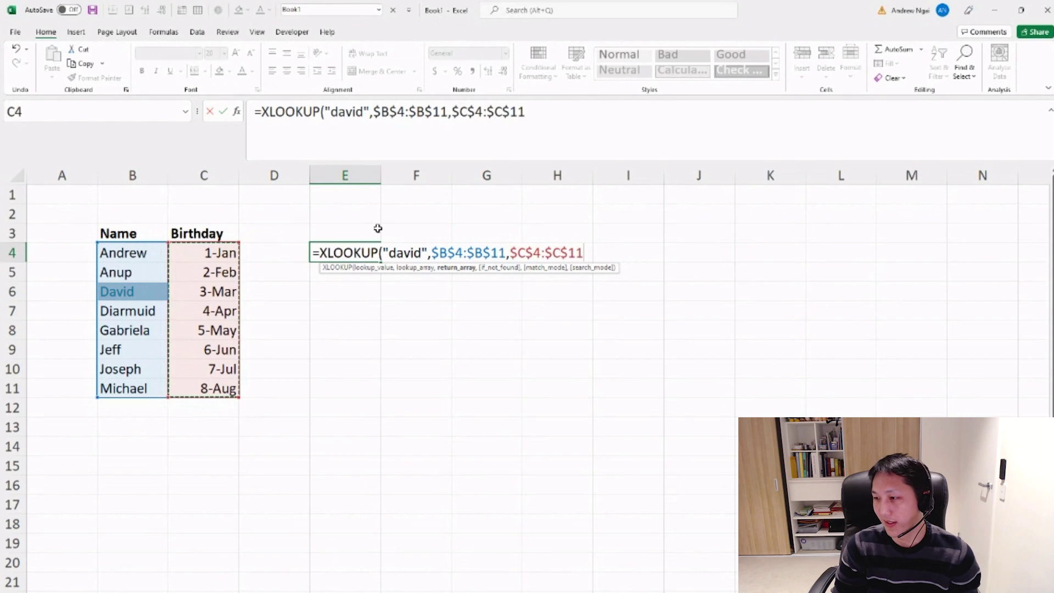
pyautogui.press('Return')
pyautogui.press('Up')
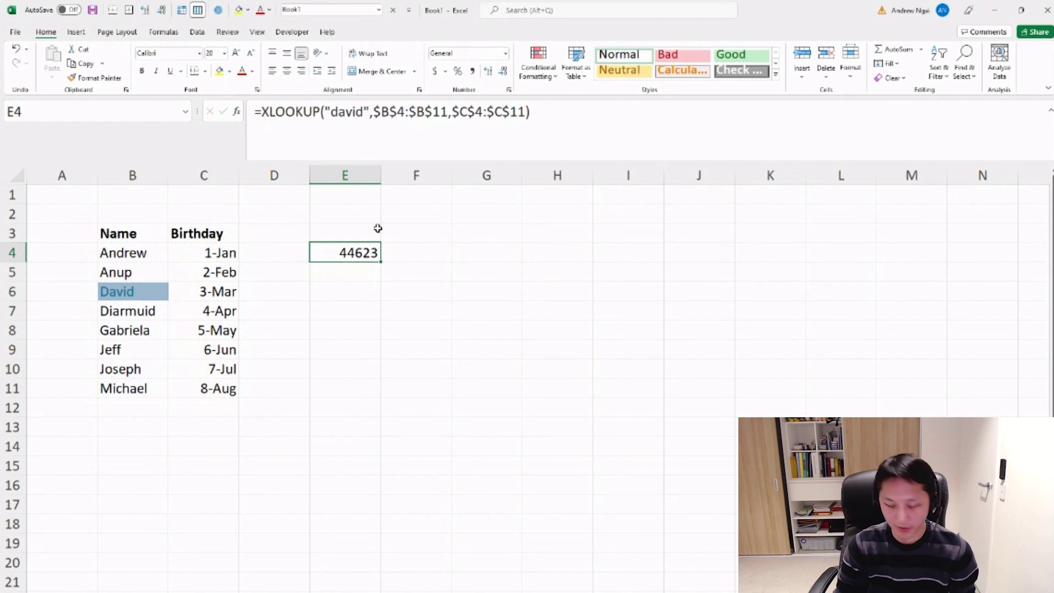
# Step: Paste C4's date formatting onto E4 as formats only, so E4 shows 3-Mar
pyautogui.click(216, 249)
pyautogui.hotkey('ctrl', 'c')
pyautogui.click(348, 251)
pyautogui.hotkey('alt', 'h')
pyautogui.press('v')
pyautogui.press('r')
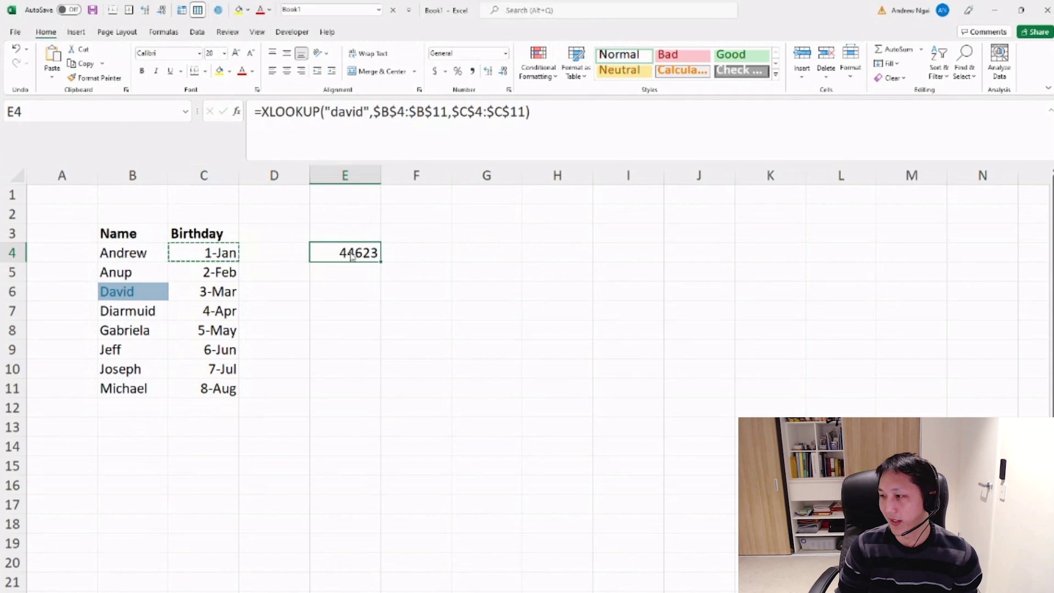
pyautogui.click(439, 245)
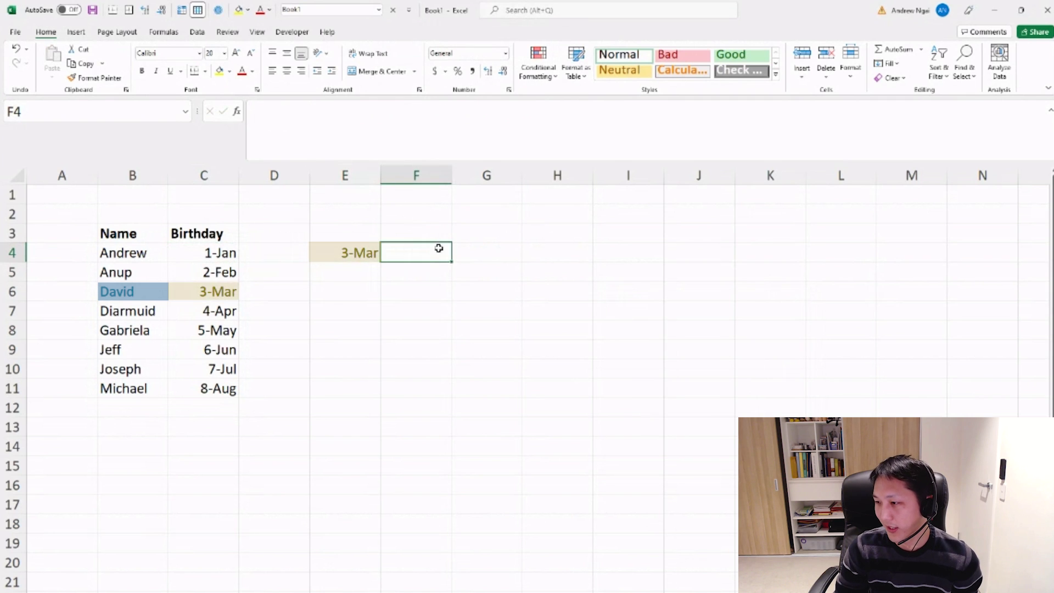
pyautogui.click(350, 254)
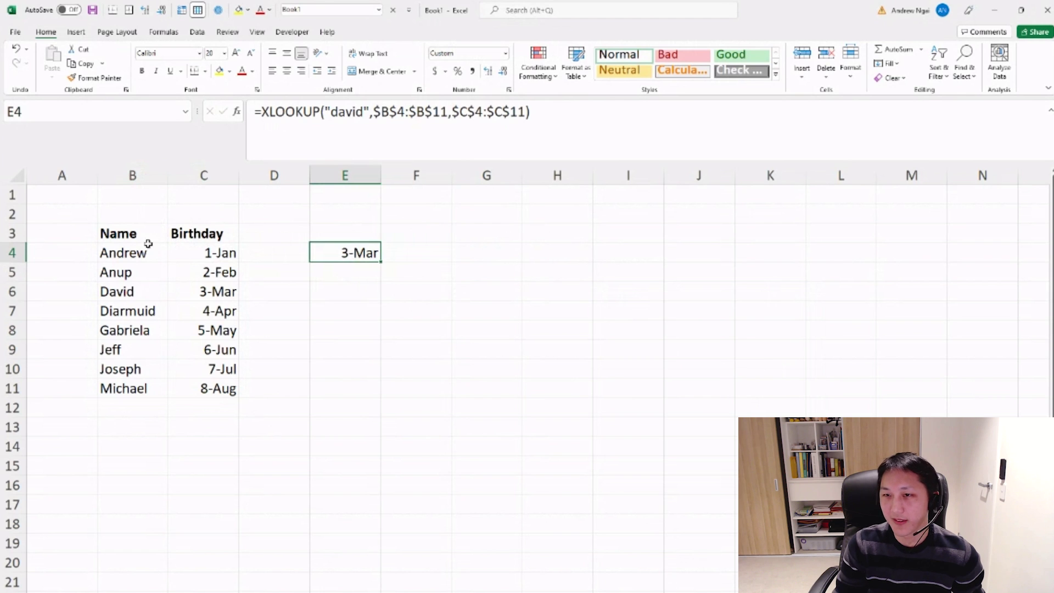
# Step: Move the Birthday column in front of the Name column with Insert Cut Cells
pyautogui.moveTo(135, 175); pyautogui.dragTo(188, 173)
pyautogui.click(200, 214)
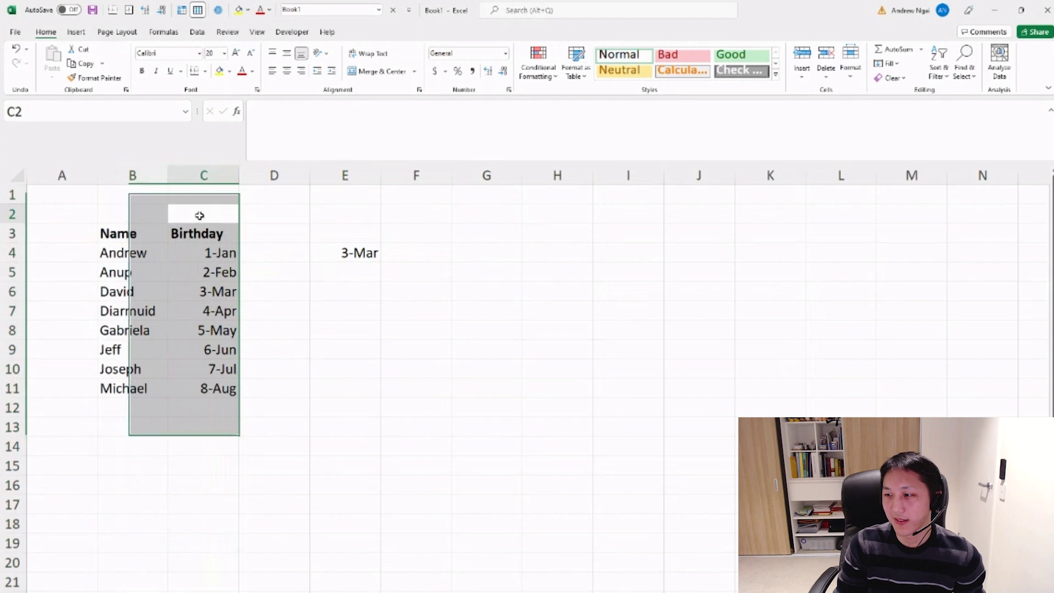
pyautogui.click(208, 168)
pyautogui.hotkey('ctrl', 'x')
pyautogui.rightClick(139, 175)
pyautogui.click(170, 265)
pyautogui.click(286, 265)
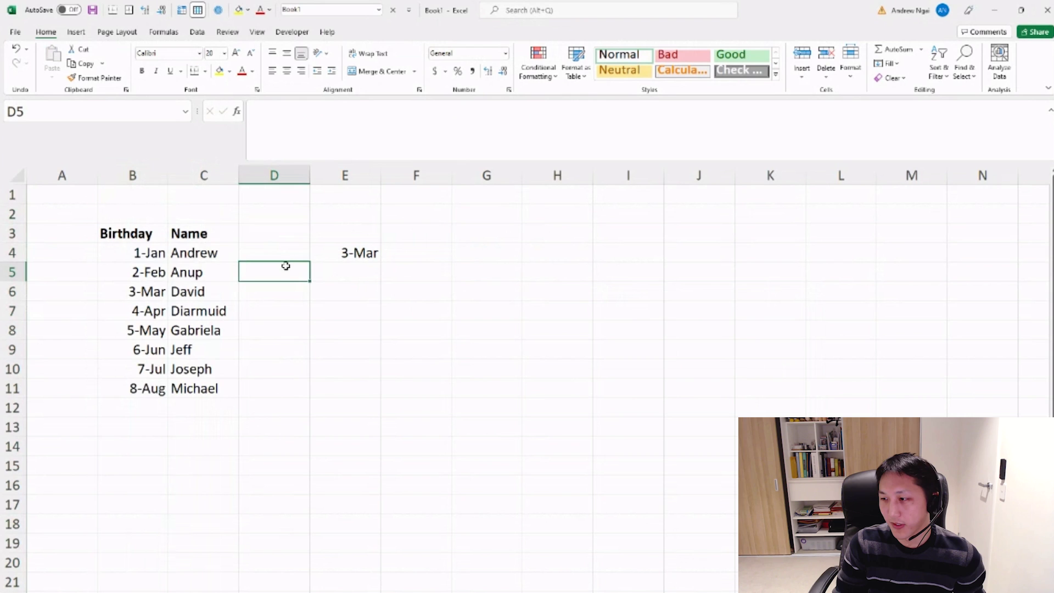
# Step: Inspect E4's formula, now referencing $C$4:$C$11 and $B$4:$B$11 and still returning 3-Mar
pyautogui.click(225, 256)
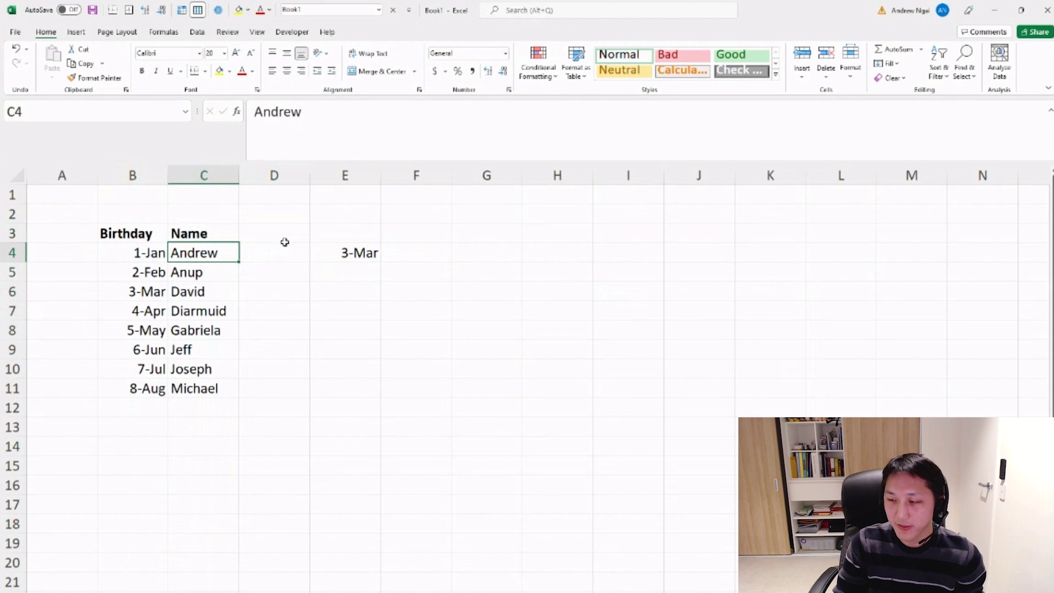
pyautogui.click(357, 247)
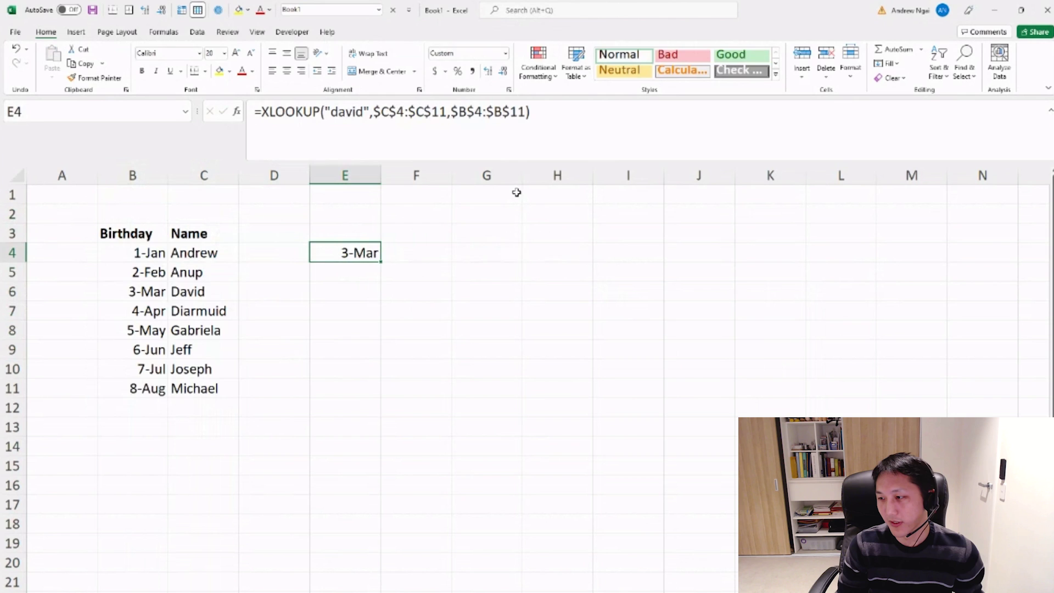
pyautogui.press('F2')
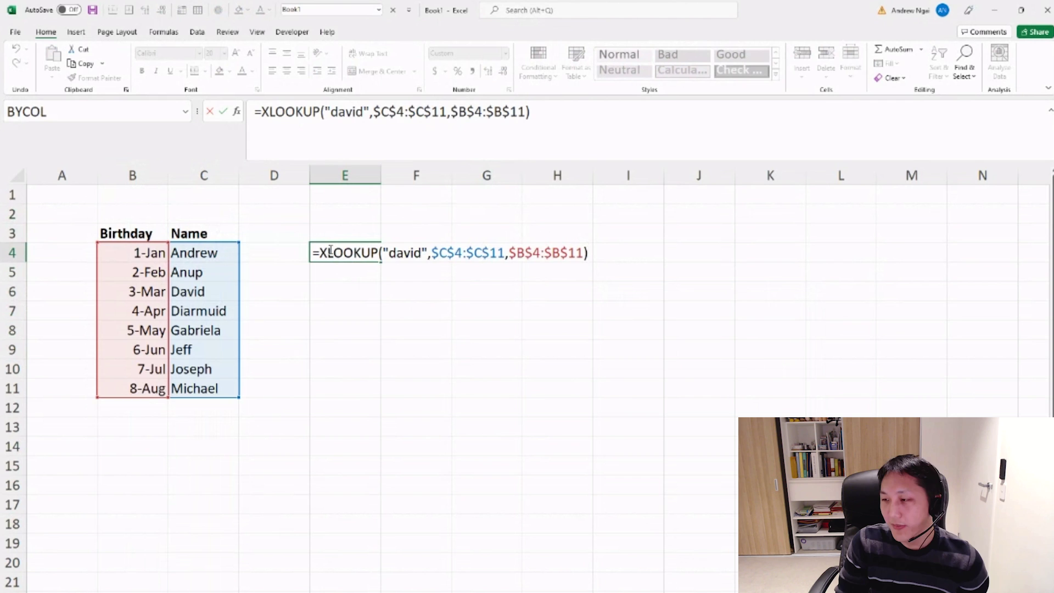
pyautogui.moveTo(331, 251); pyautogui.dragTo(318, 251)
pyautogui.write('V')
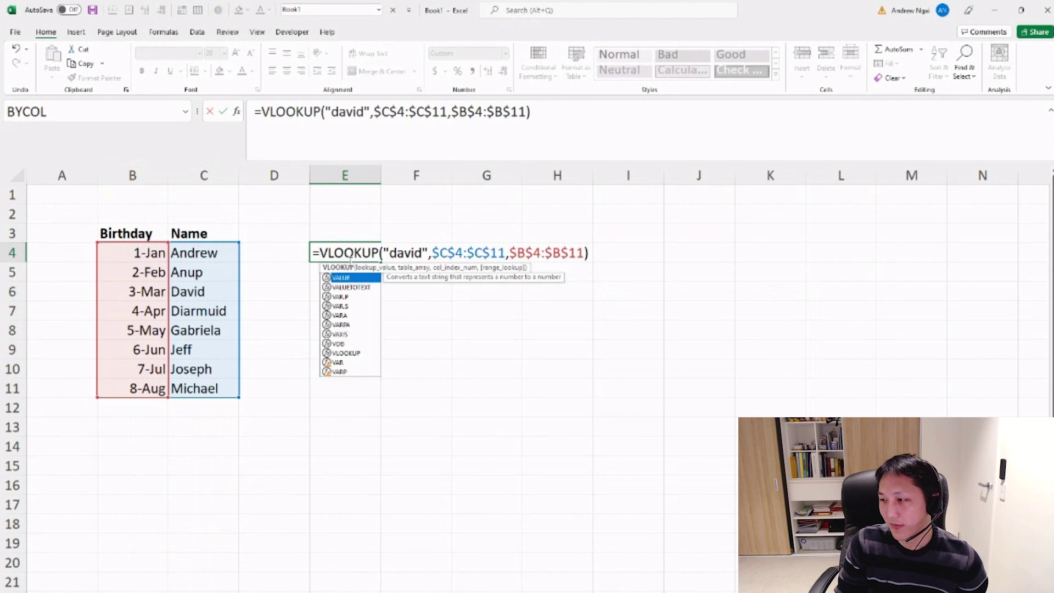
pyautogui.click(354, 252)
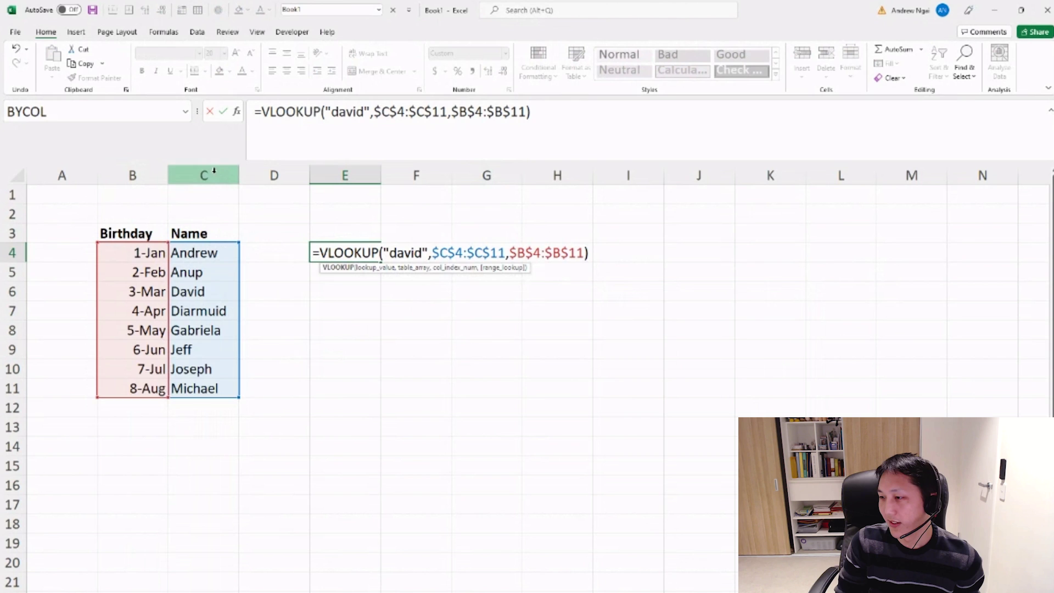
pyautogui.doubleClick(336, 252)
pyautogui.click(344, 253)
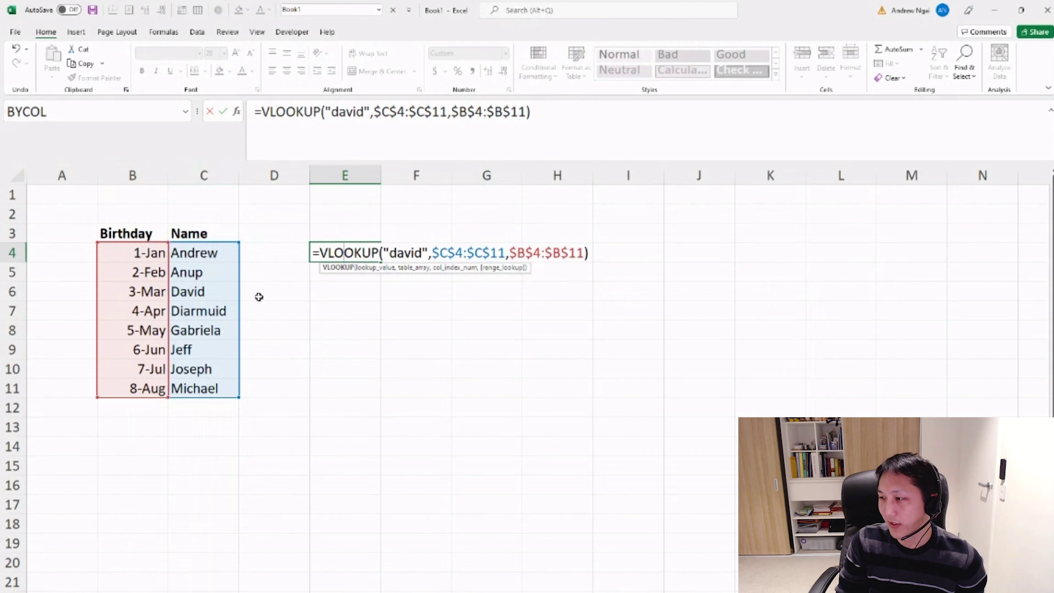
pyautogui.press('Escape')
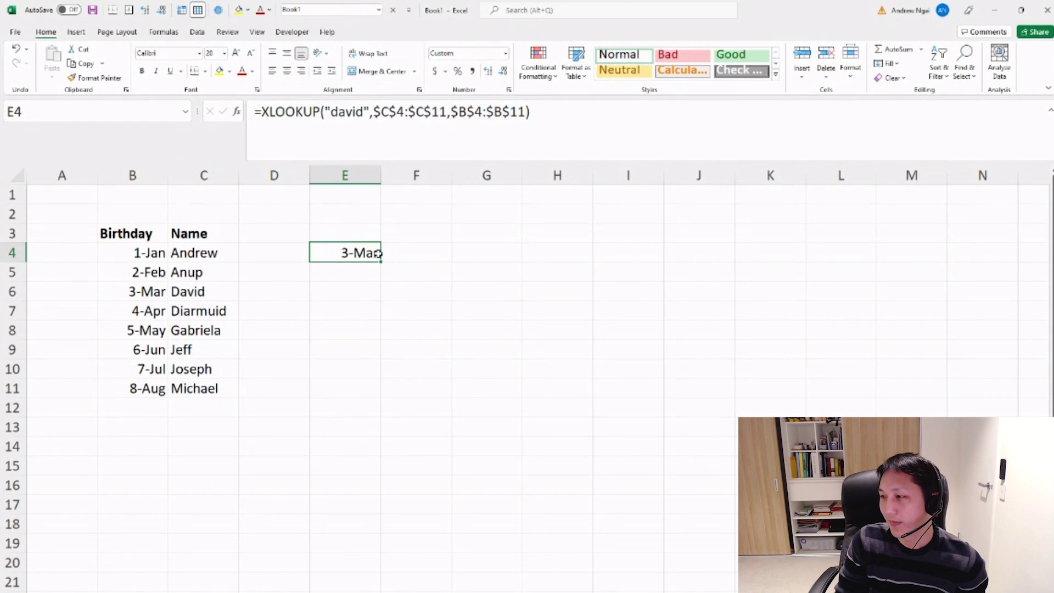
# Step: Change the looked-up name in E4's XLOOKUP to one that isn't in the list
pyautogui.click(523, 112)
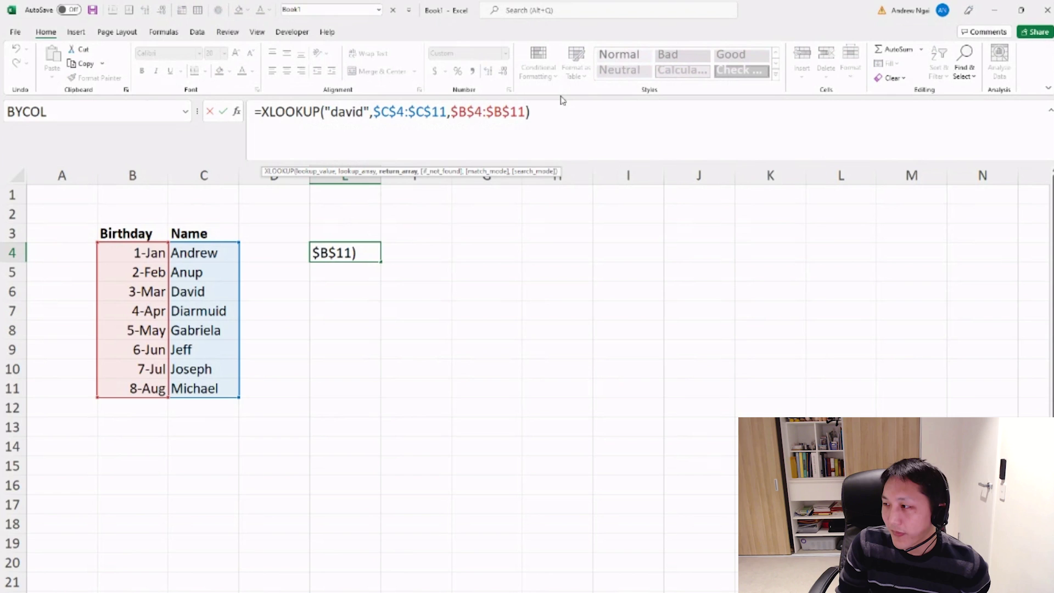
pyautogui.write(',')
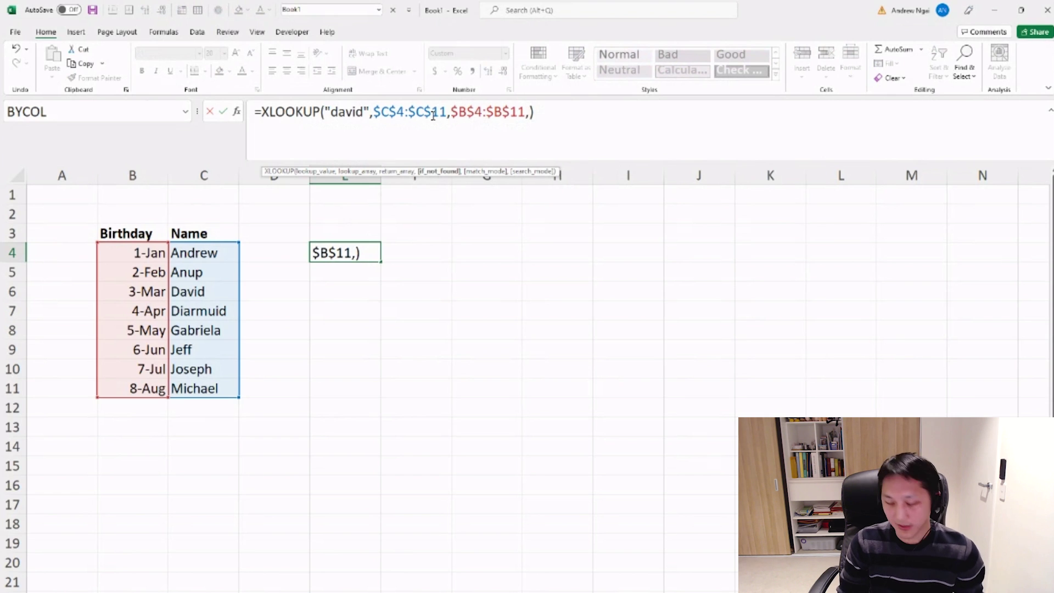
pyautogui.click(351, 113)
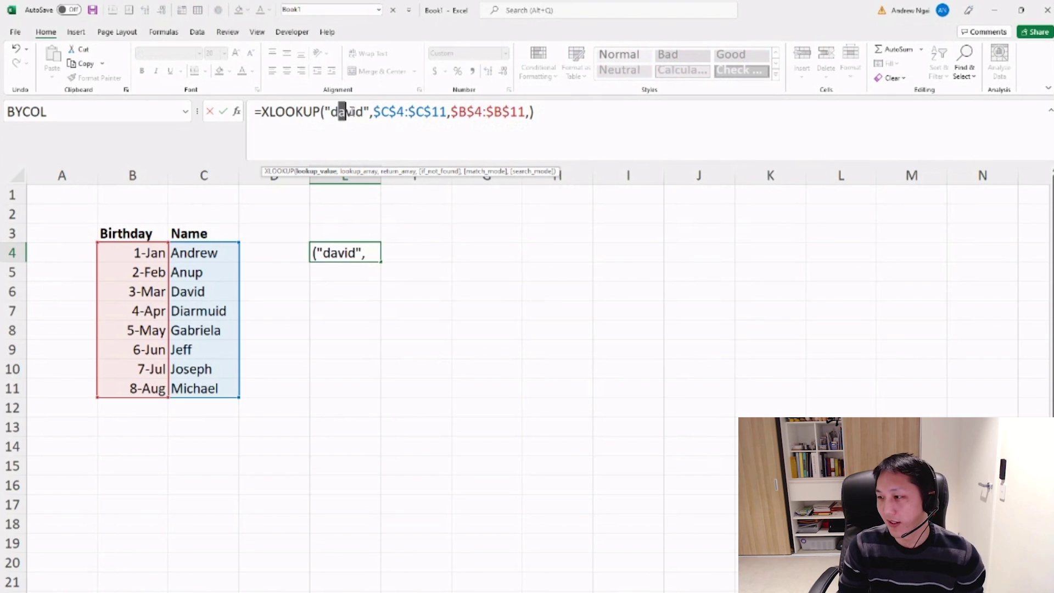
pyautogui.press('BackSpace')
pyautogui.press('BackSpace')
pyautogui.press('Delete')
pyautogui.write('ria')
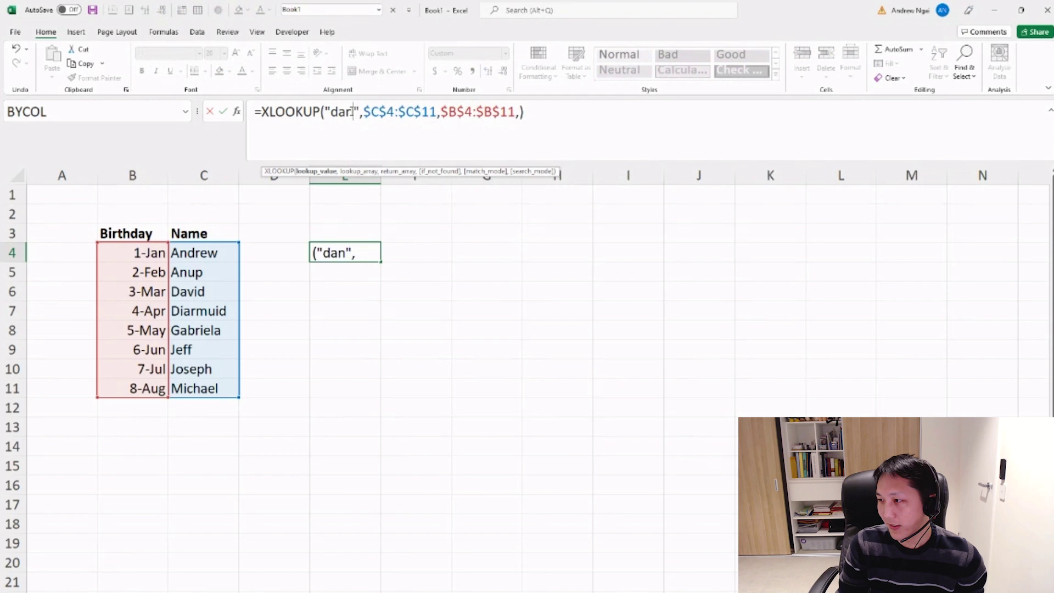
# Step: Add "n/a" as the if_not_found argument so E4 shows n/a
pyautogui.press('End')
pyautogui.press('Left')
pyautogui.press('BackSpace')
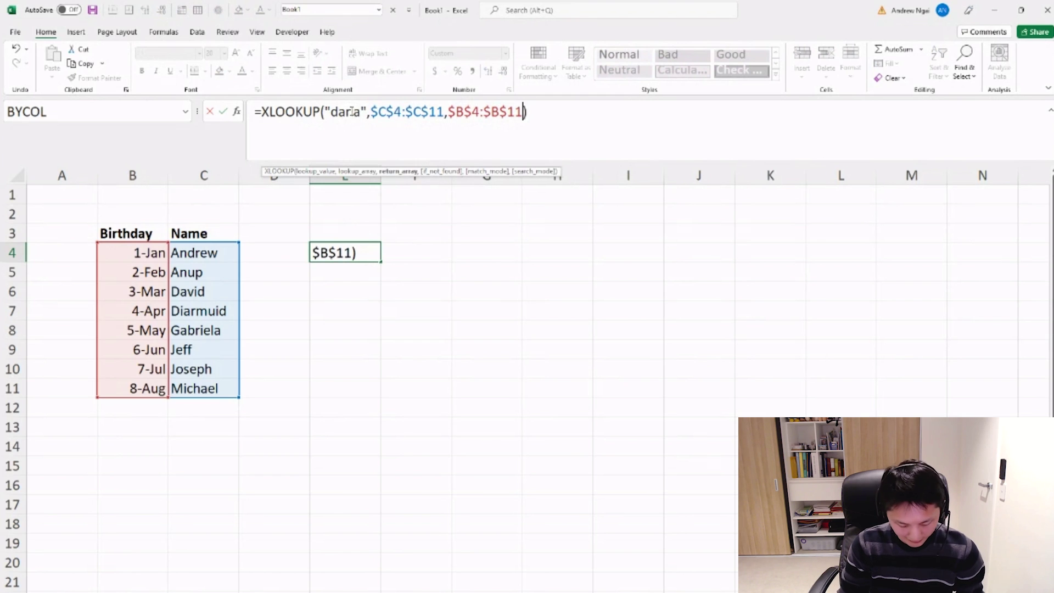
pyautogui.write(',"n')
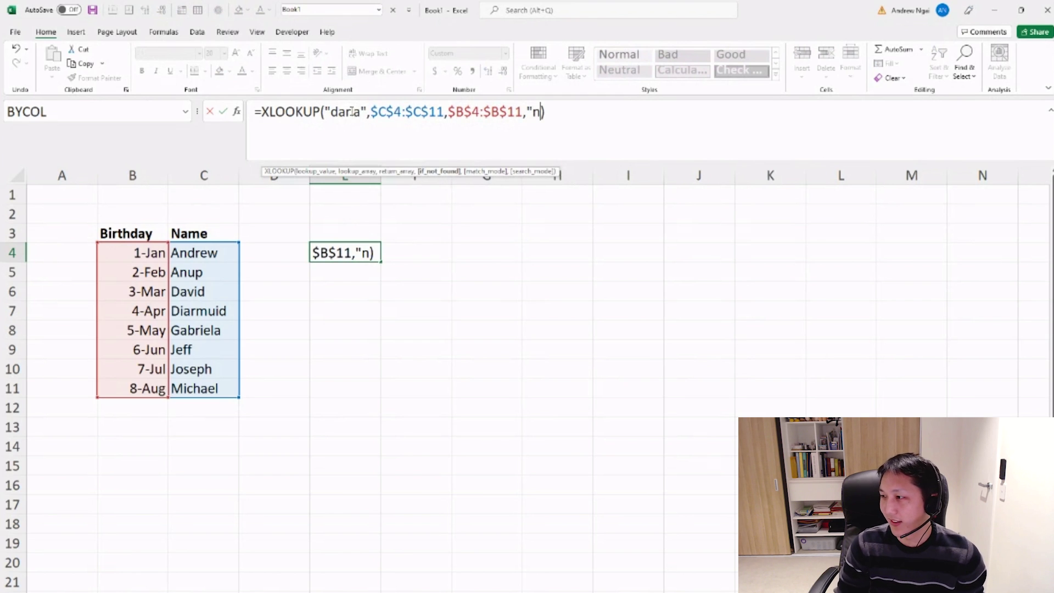
pyautogui.write('/a"')
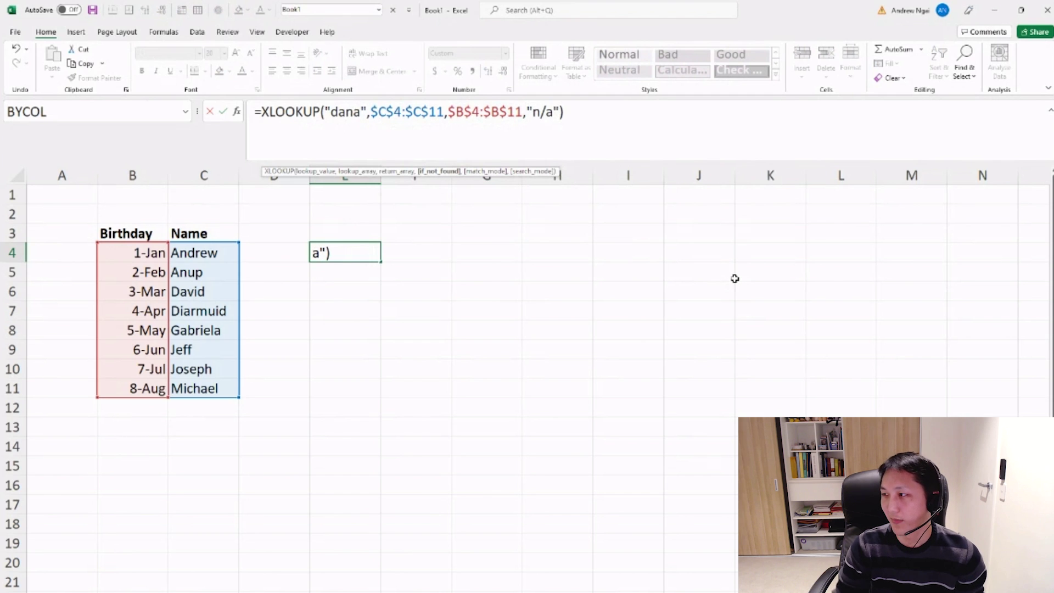
pyautogui.press('Return')
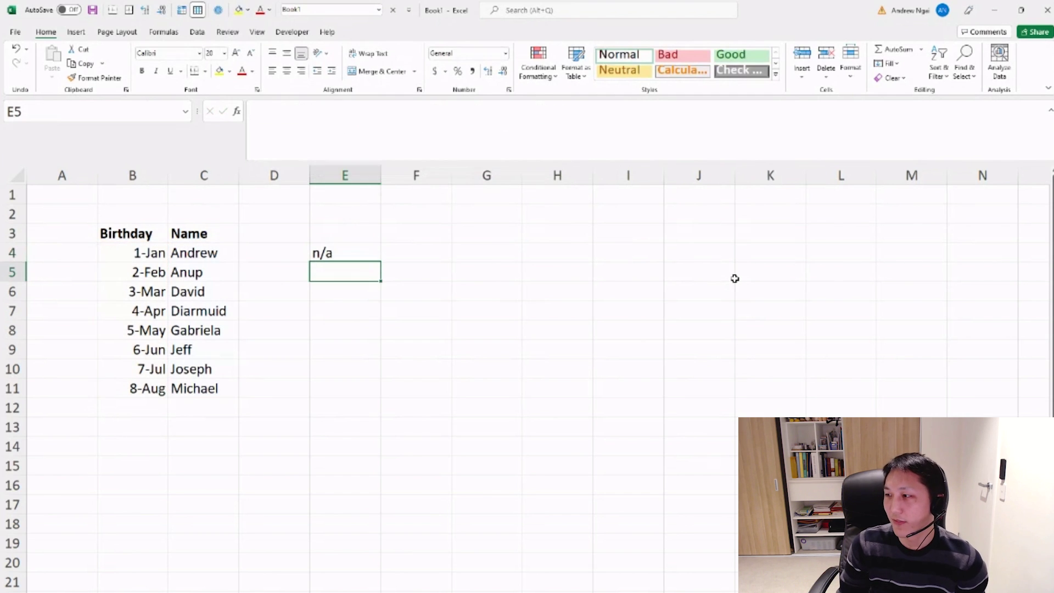
pyautogui.click(352, 253)
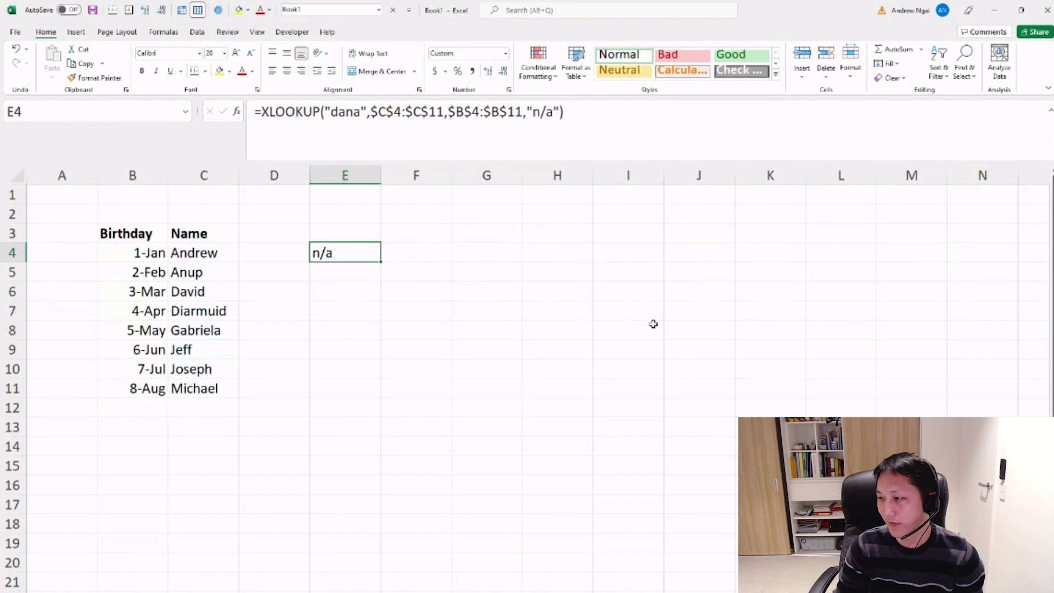
pyautogui.click(453, 258)
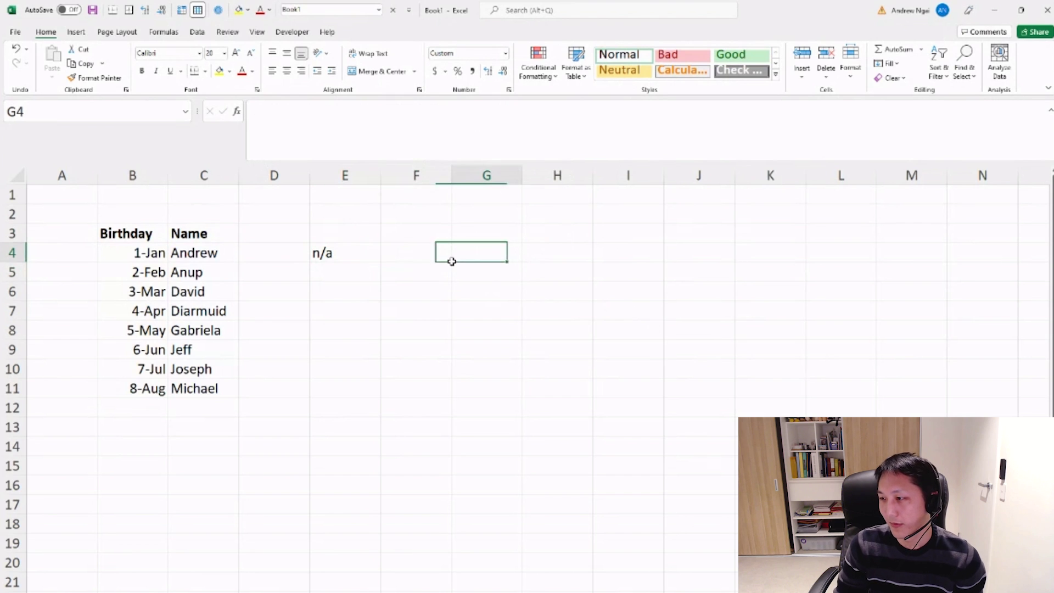
pyautogui.click(349, 252)
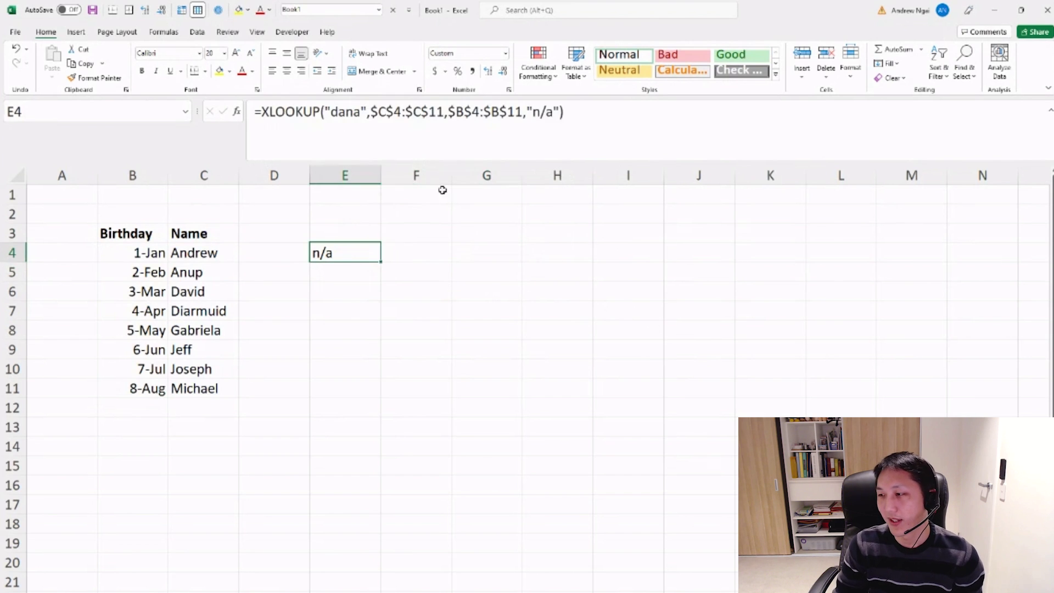
pyautogui.doubleClick(550, 112)
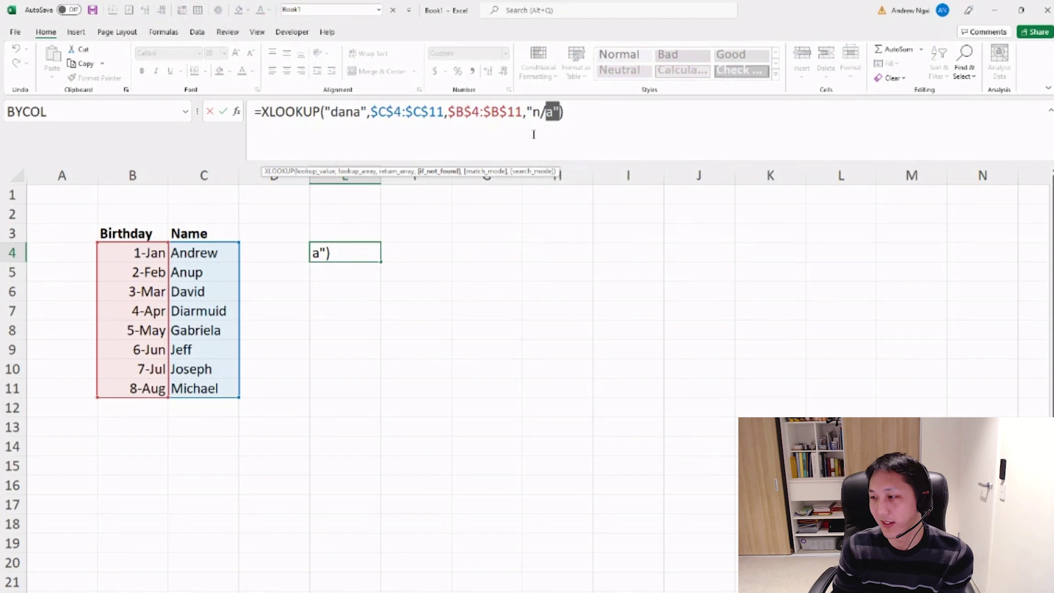
pyautogui.moveTo(527, 112); pyautogui.dragTo(558, 111)
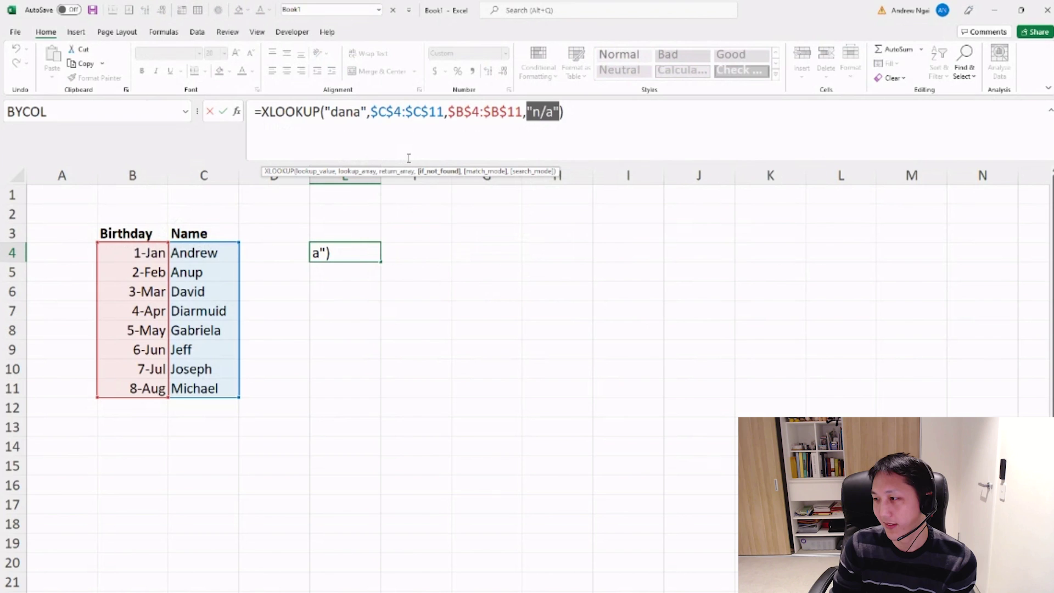
pyautogui.write('0')
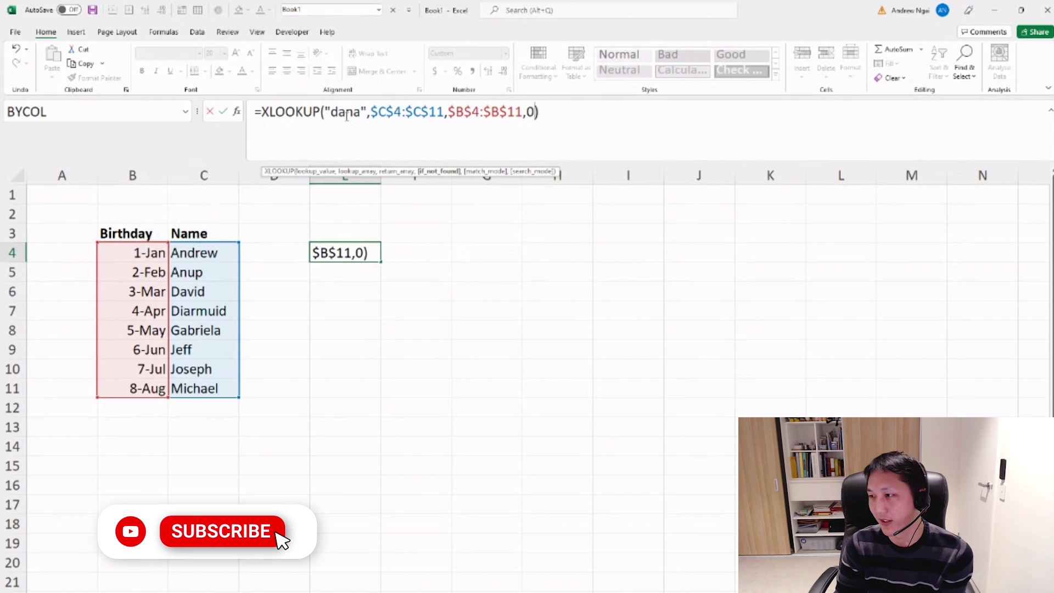
pyautogui.click(320, 125)
pyautogui.click(526, 112)
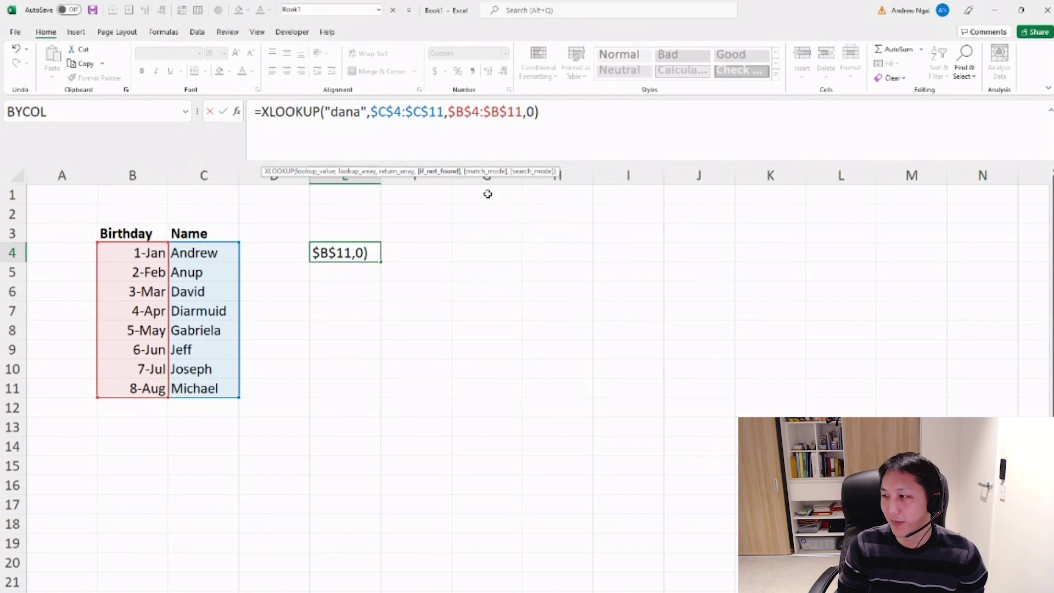
pyautogui.press('BackSpace')
pyautogui.write('"n/a"')
pyautogui.press('Return')
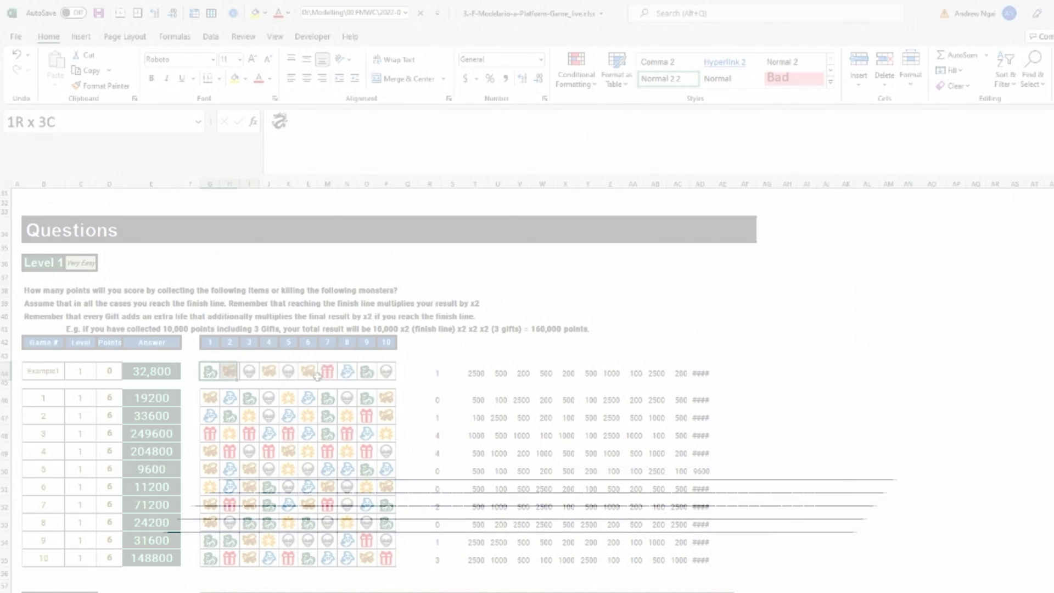
pyautogui.click(364, 396)
pyautogui.click(475, 373)
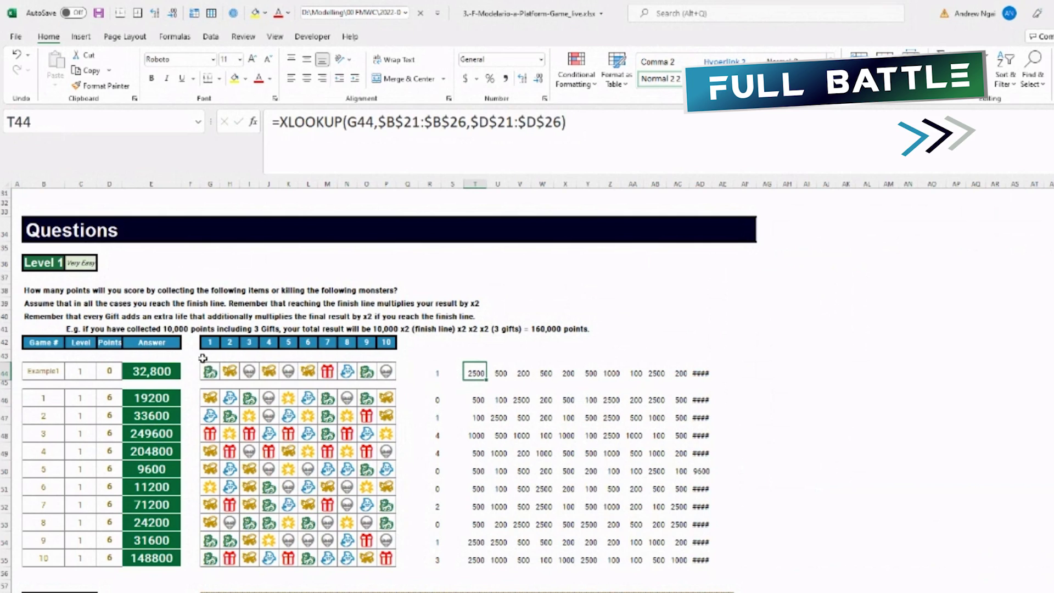
pyautogui.click(218, 370)
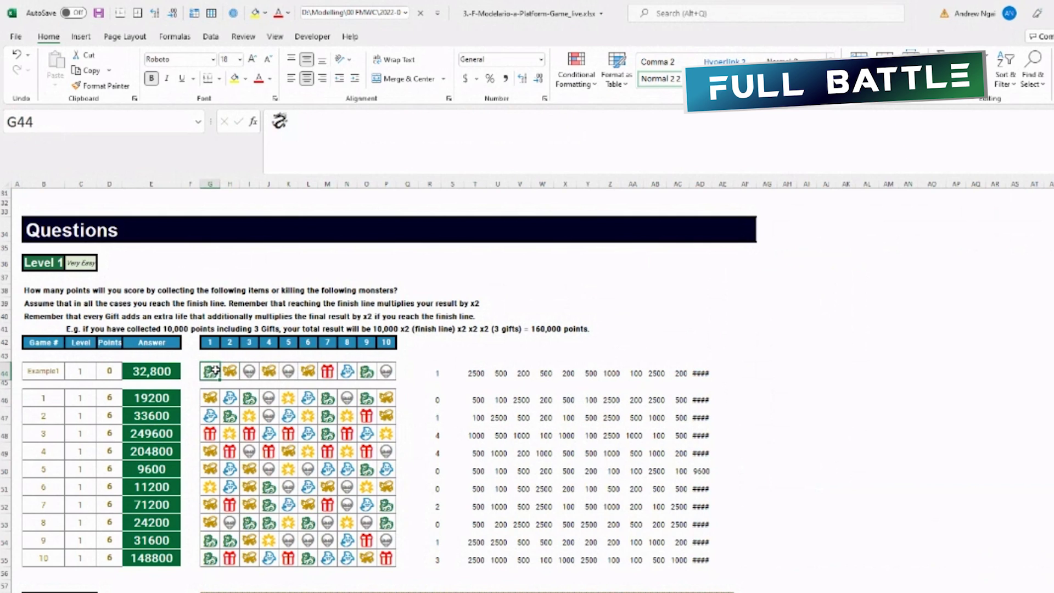
pyautogui.click(475, 376)
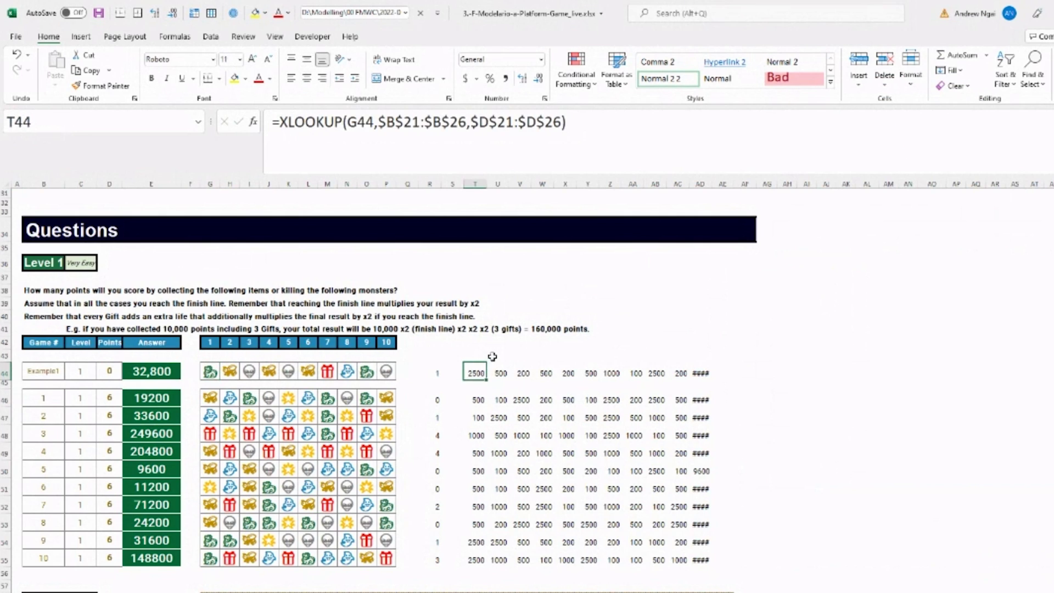
pyautogui.click(211, 372)
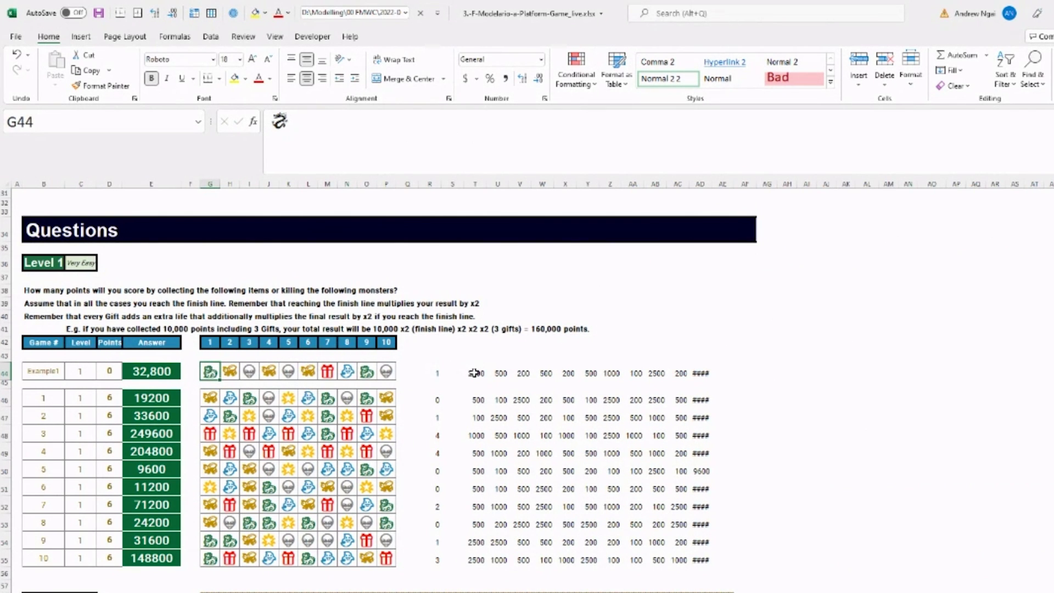
pyautogui.scroll(10, 184, 336)
pyautogui.scroll(-5, 135, 341)
pyautogui.click(110, 263)
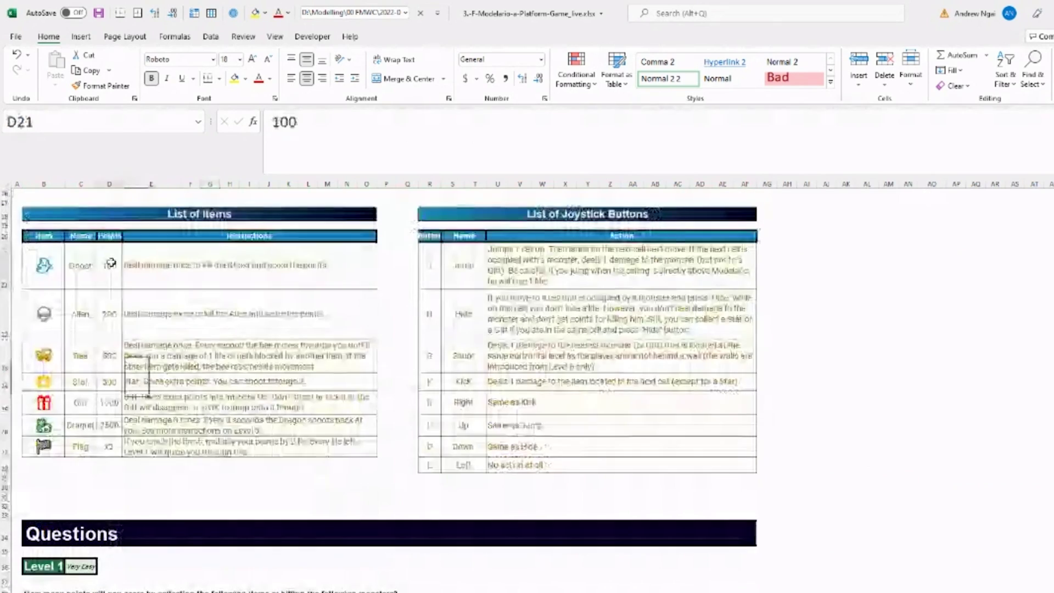
pyautogui.moveTo(110, 263); pyautogui.dragTo(109, 445)
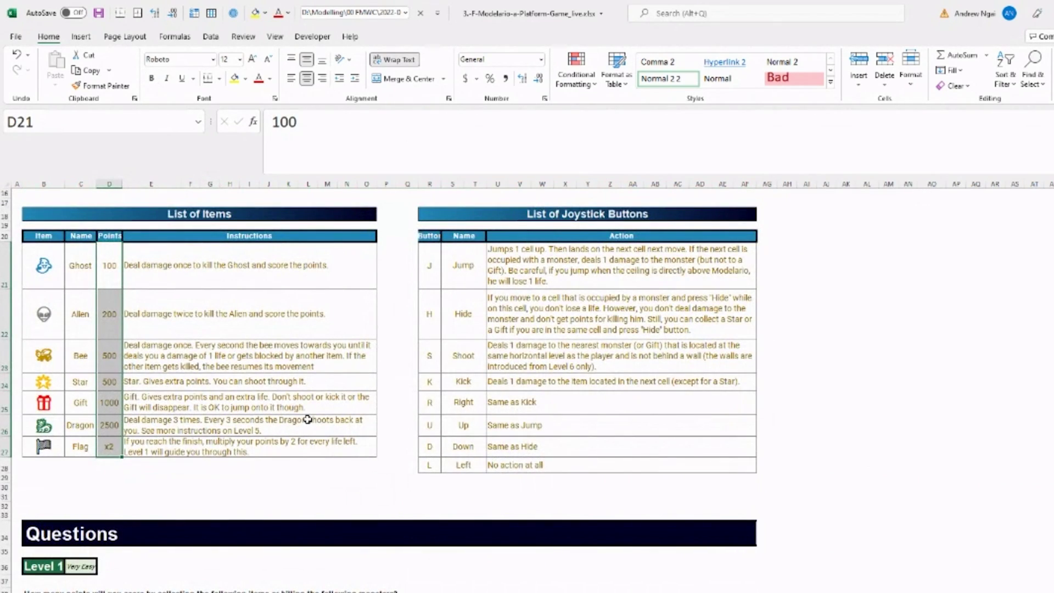
pyautogui.scroll(-3, 384, 417)
pyautogui.click(475, 473)
pyautogui.press('F2')
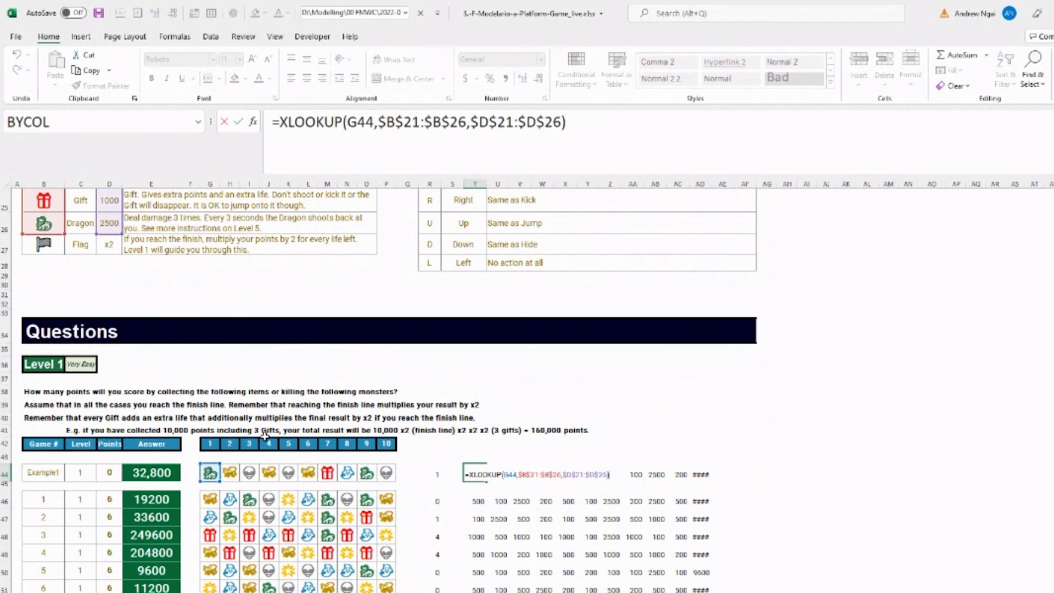
pyautogui.scroll(4, 137, 399)
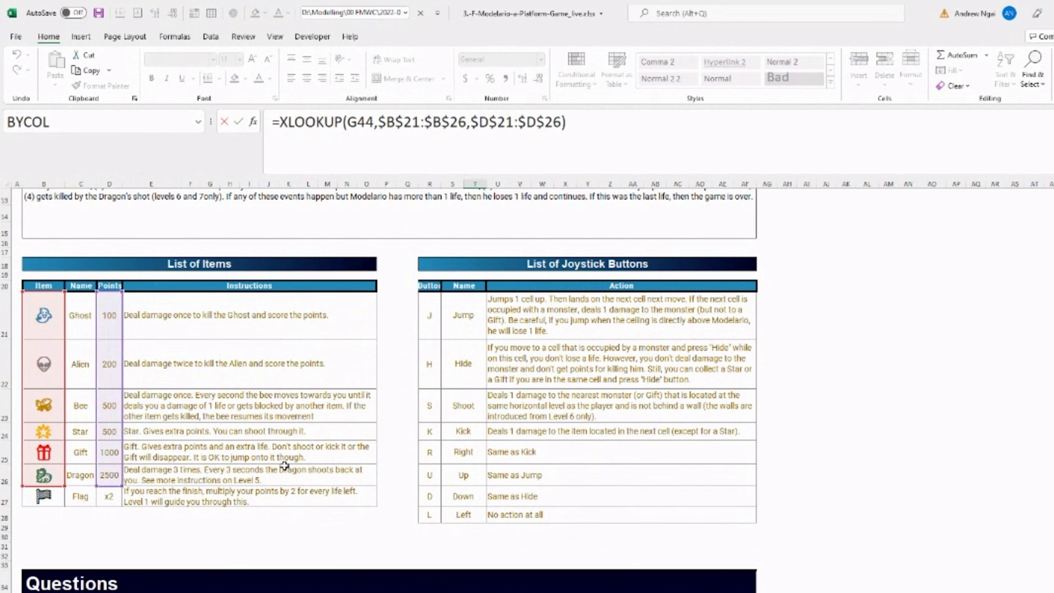
pyautogui.scroll(-1, 317, 423)
pyautogui.scroll(-4, 317, 422)
pyautogui.click(475, 407)
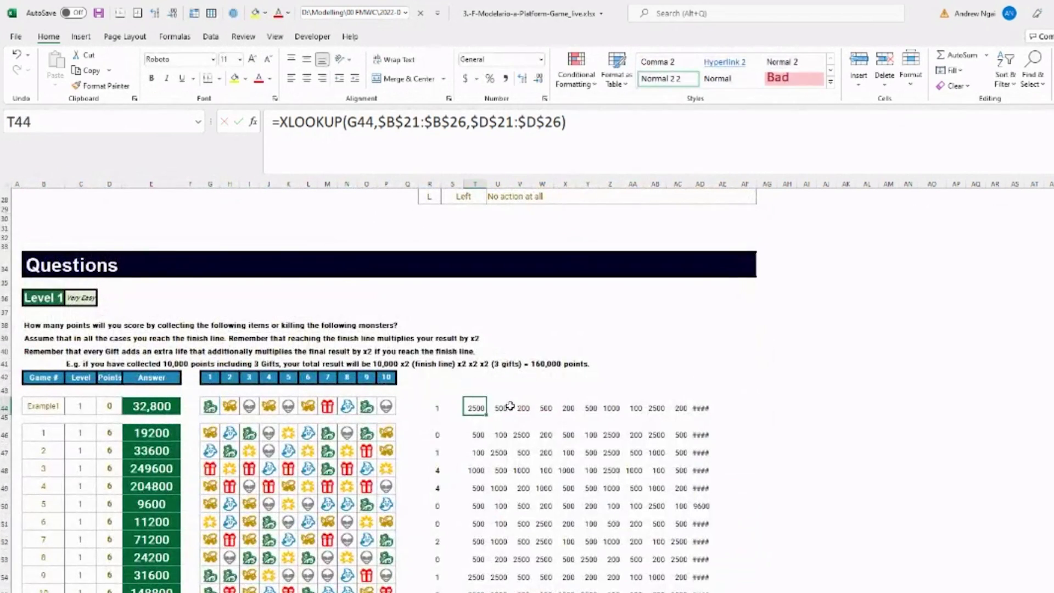
pyautogui.moveTo(475, 407); pyautogui.dragTo(698, 582)
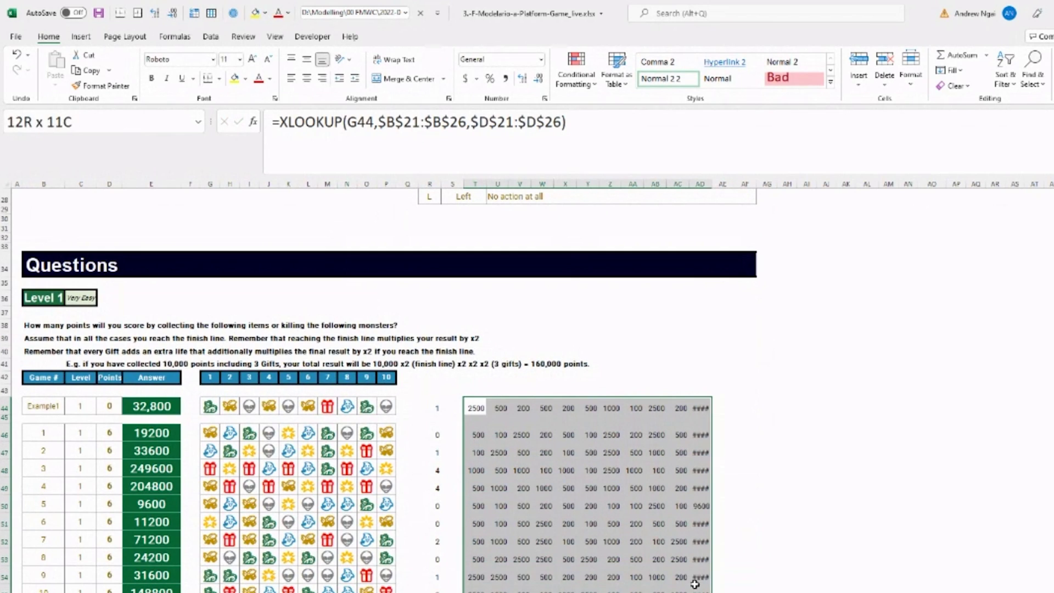
pyautogui.press('Tab')
pyautogui.press('Tab')
pyautogui.press('Tab')
pyautogui.press('Tab')
pyautogui.press('Tab')
pyautogui.press('Tab')
pyautogui.press('Tab')
pyautogui.press('Tab')
pyautogui.press('Tab')
pyautogui.press('Tab')
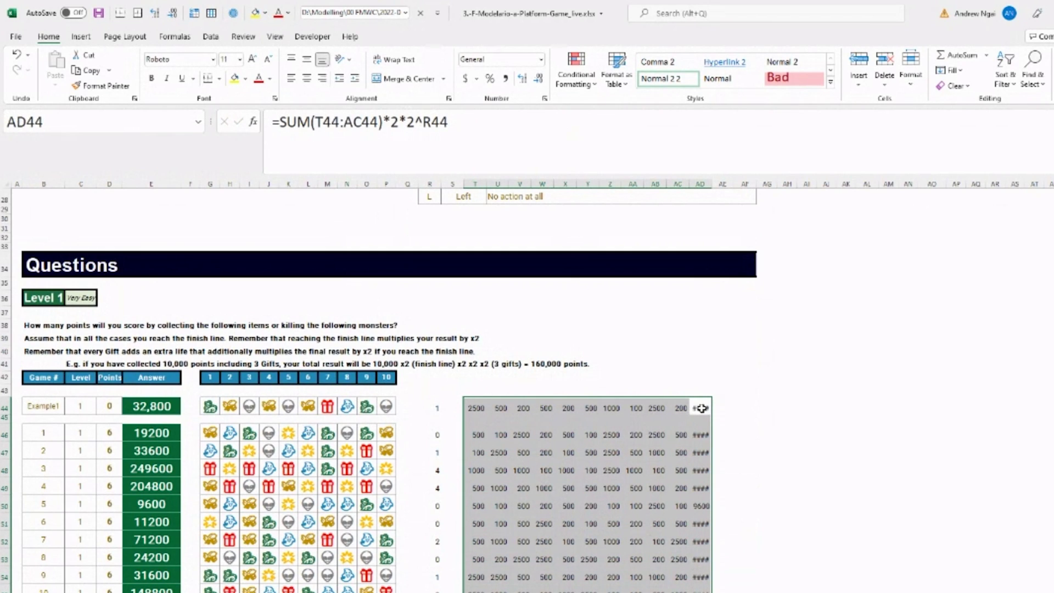
pyautogui.doubleClick(684, 408)
pyautogui.press('Escape')
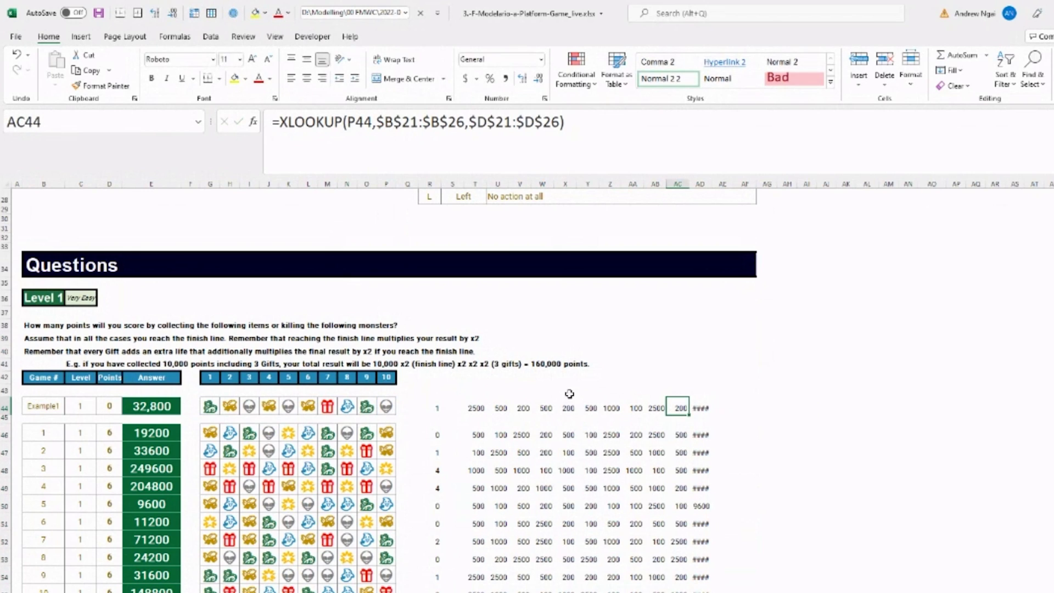
pyautogui.press('Left')
pyautogui.press('F2')
pyautogui.press('Escape')
pyautogui.press('Left')
pyautogui.press('Left')
pyautogui.press('Left')
pyautogui.press('Left')
pyautogui.hotkey('ctrl', 'Right')
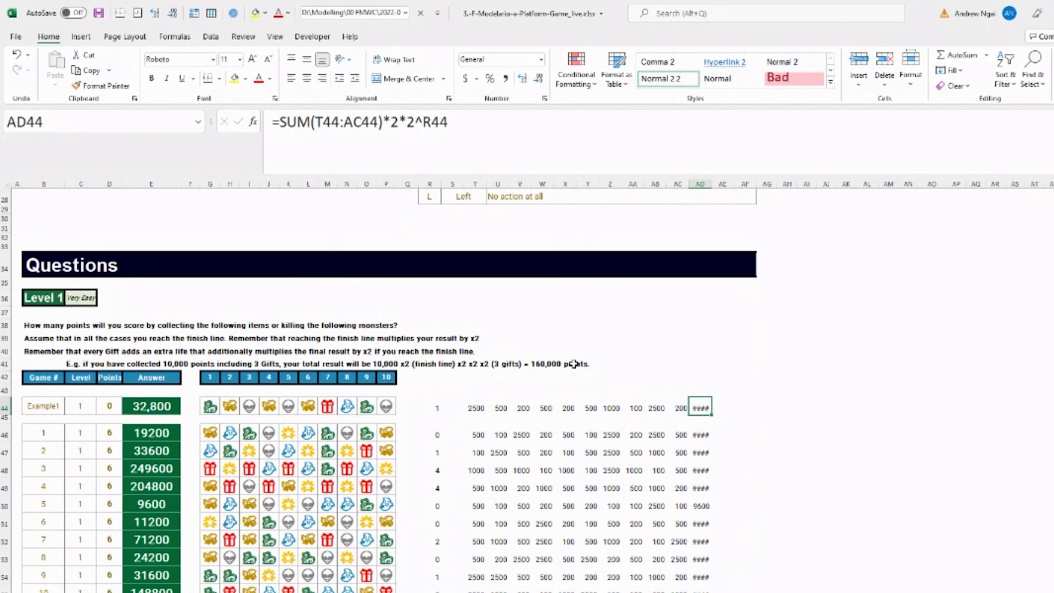
pyautogui.press('F2')
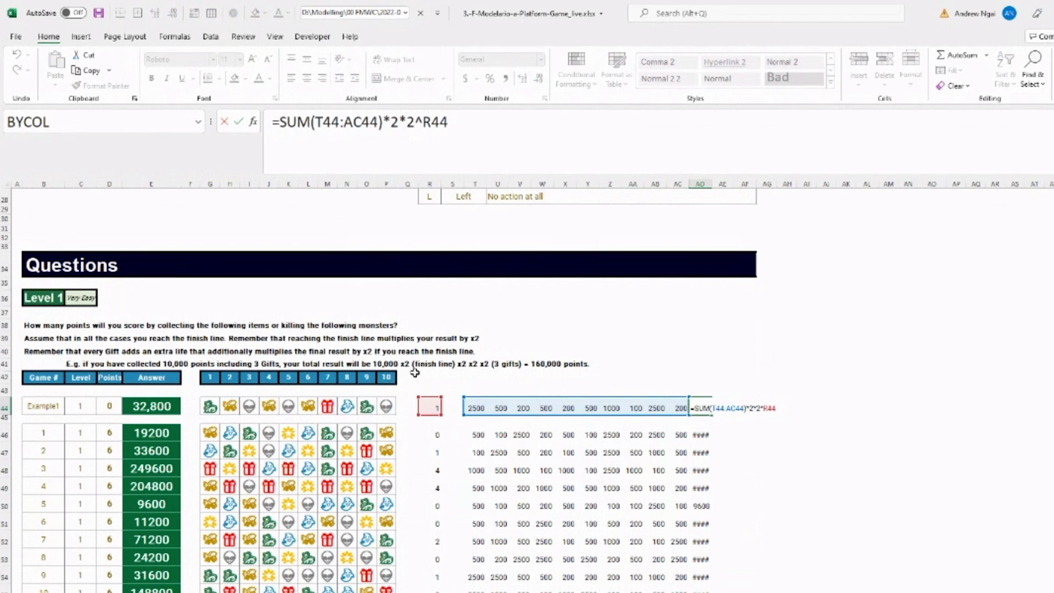
pyautogui.press('Escape')
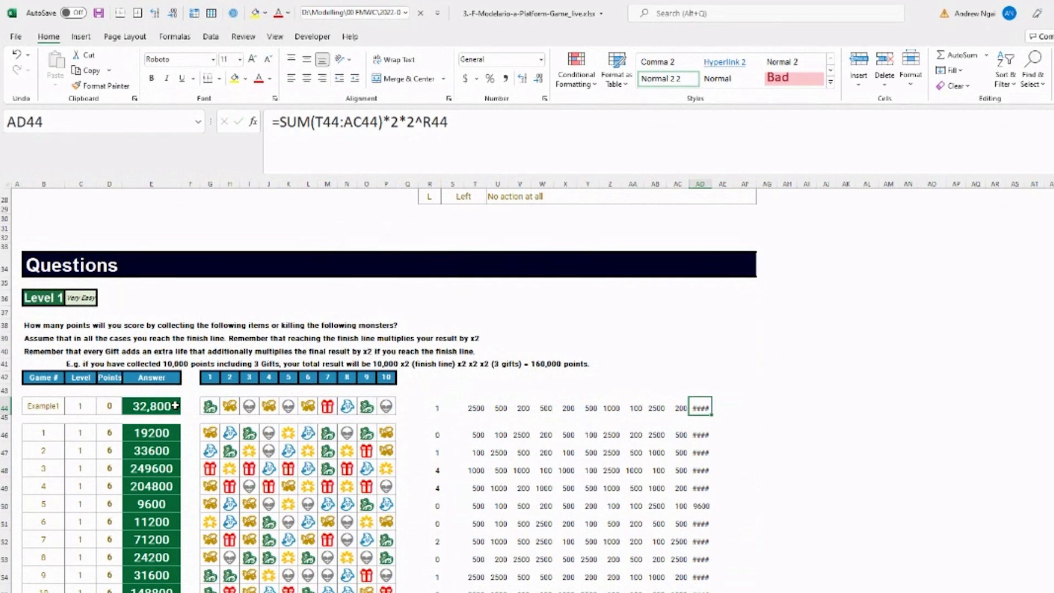